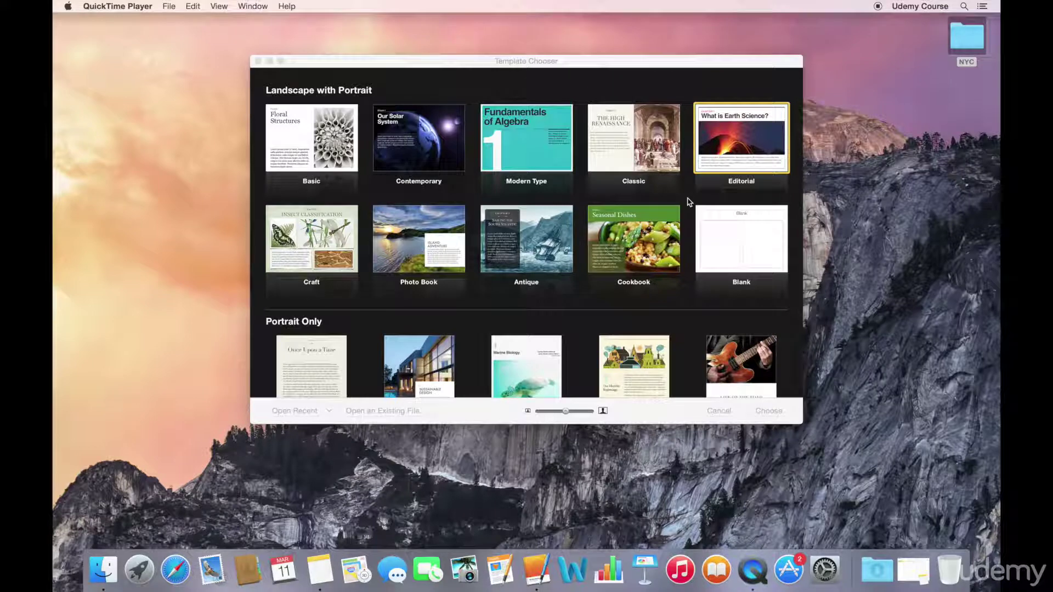
Create a new book from the Editorial template and show its Book Title cover page.
double_click(721, 155)
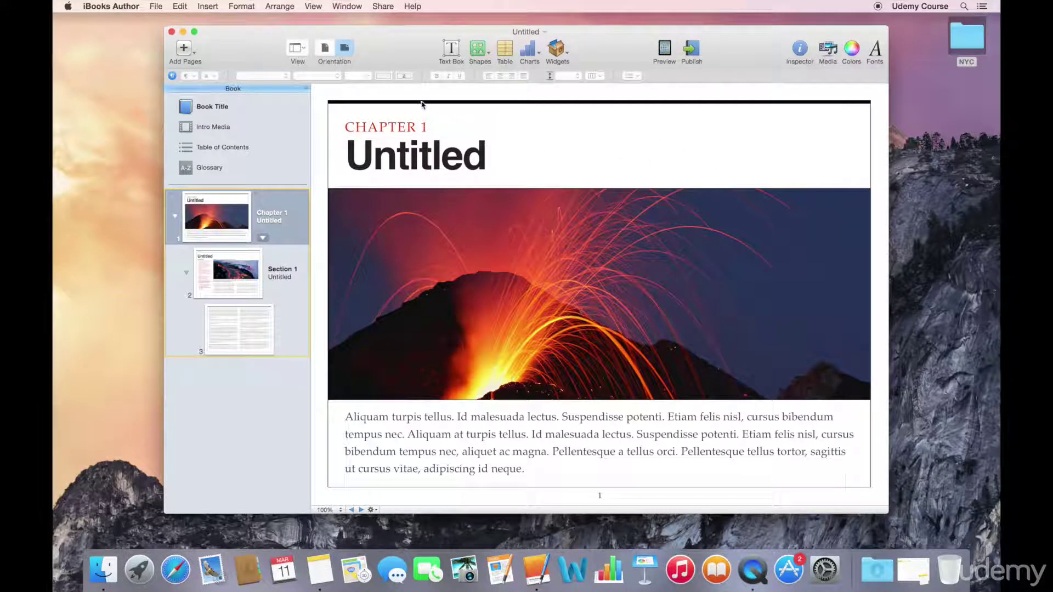
left_click(277, 109)
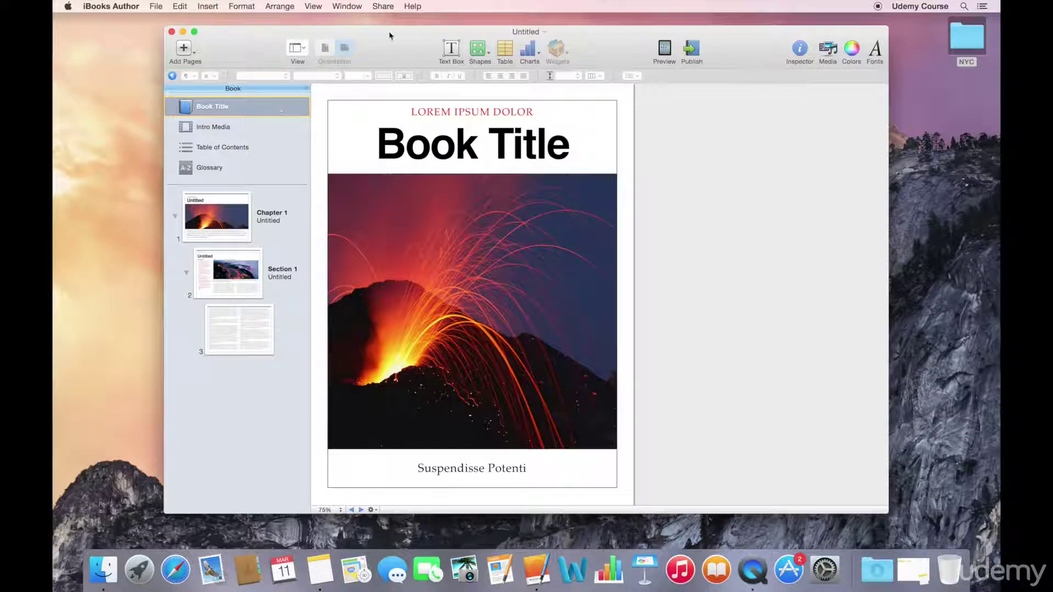
Open the desktop NYC folder in a narrow Finder window placed to the right of the book.
left_click_drag(389, 35, 290, 35)
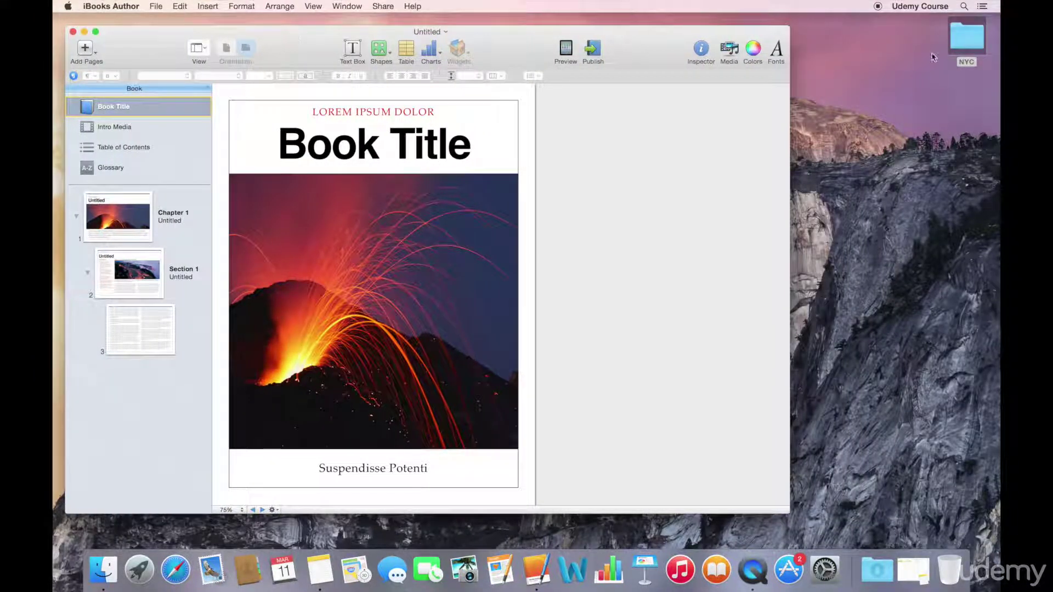
left_click(955, 40)
double_click(955, 40)
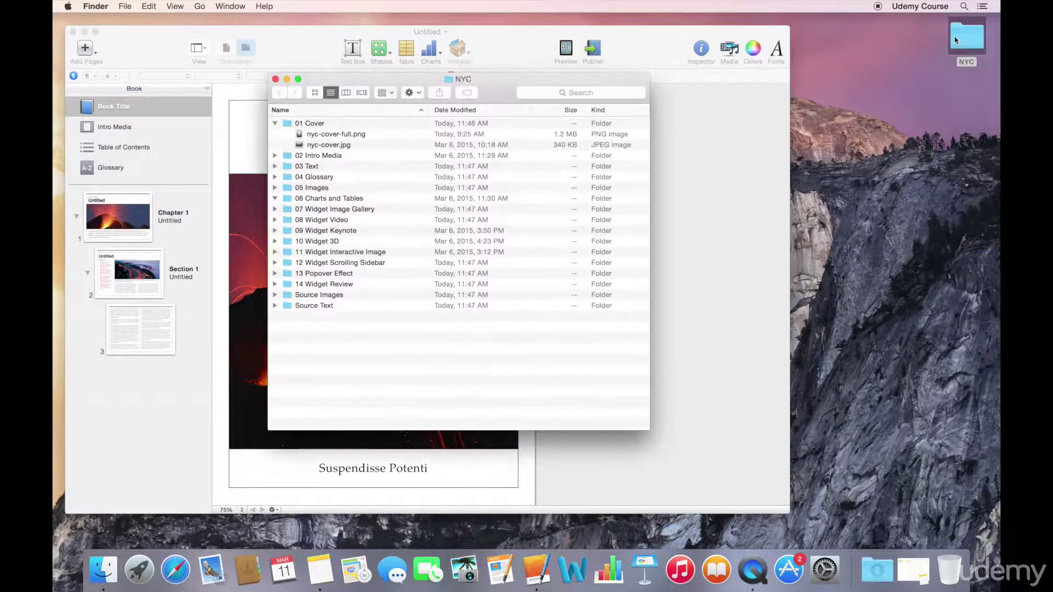
left_click_drag(649, 135, 446, 140)
left_click_drag(395, 82, 938, 103)
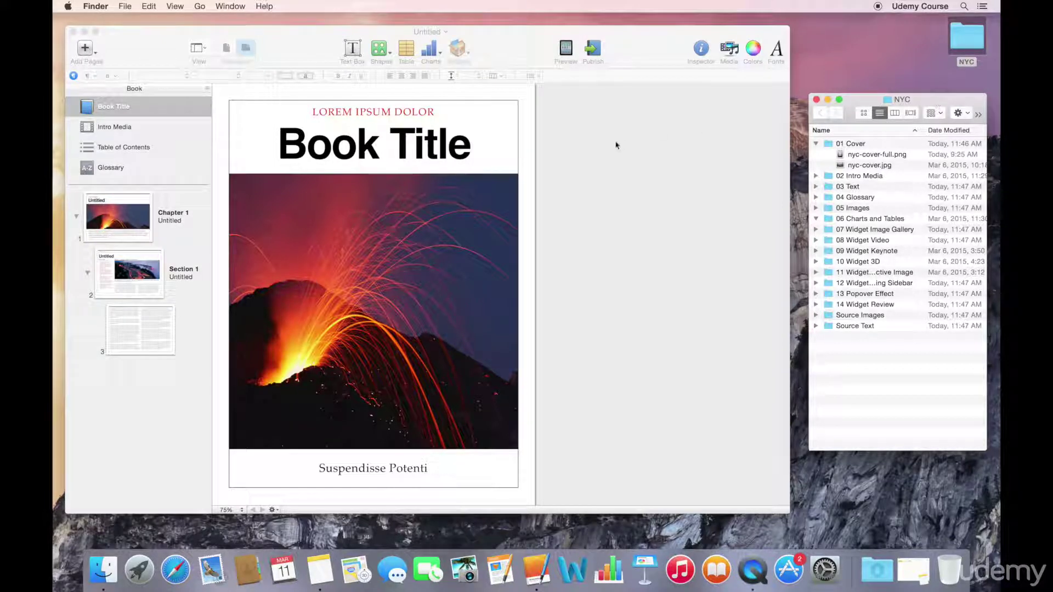
left_click(560, 167)
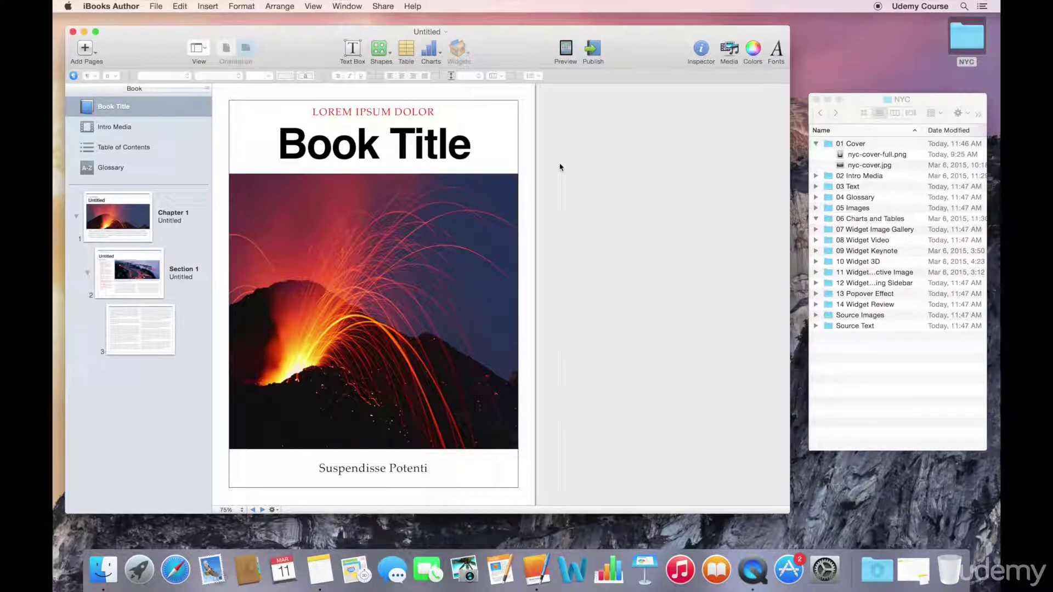
Replace the cover title text with 'New York City'.
left_click(401, 153)
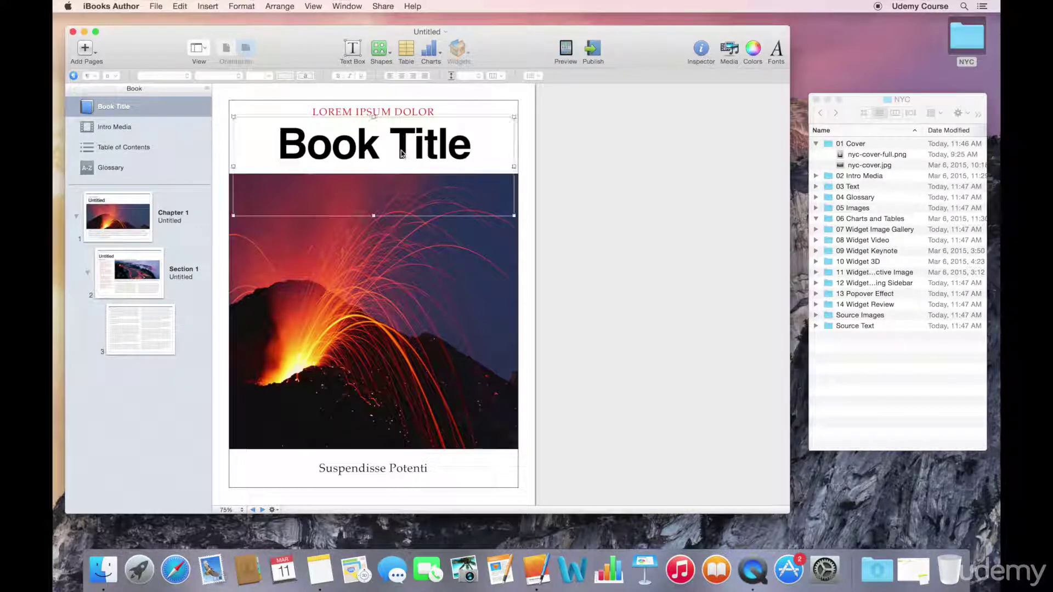
double_click(401, 151)
triple_click(401, 151)
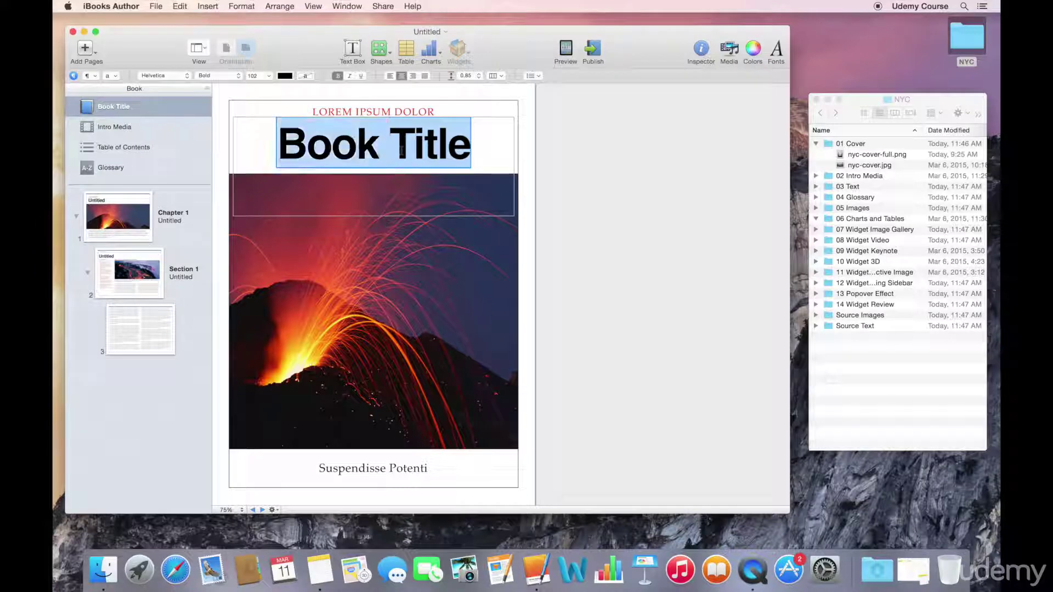
type("New y")
key("BackSpace")
type("York City")
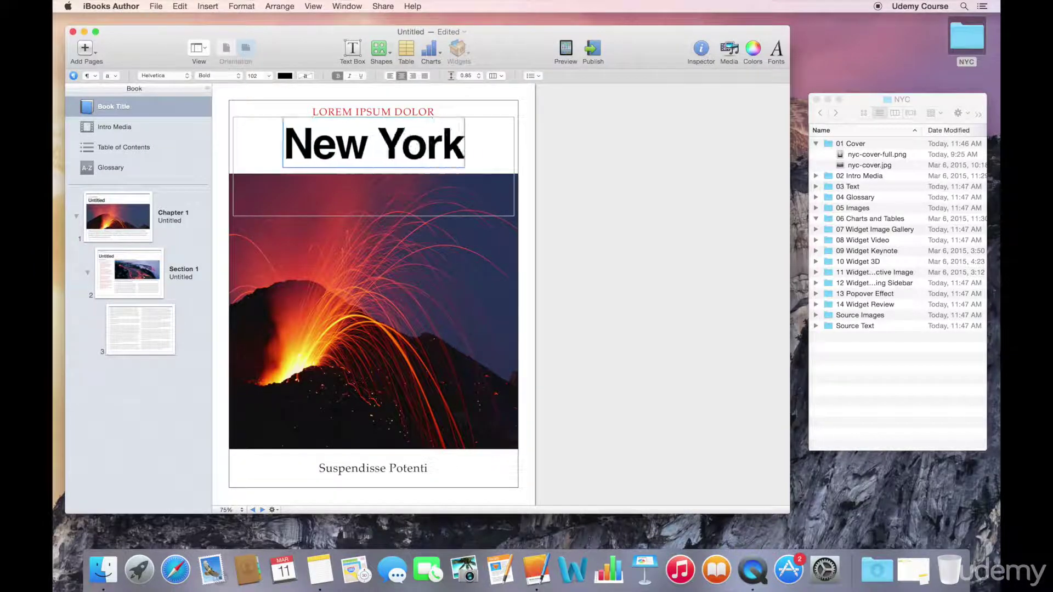
Change the bottom caption from Suspendisse Potenti to 'Udemy Course'.
triple_click(376, 468)
type("Udemy Course")
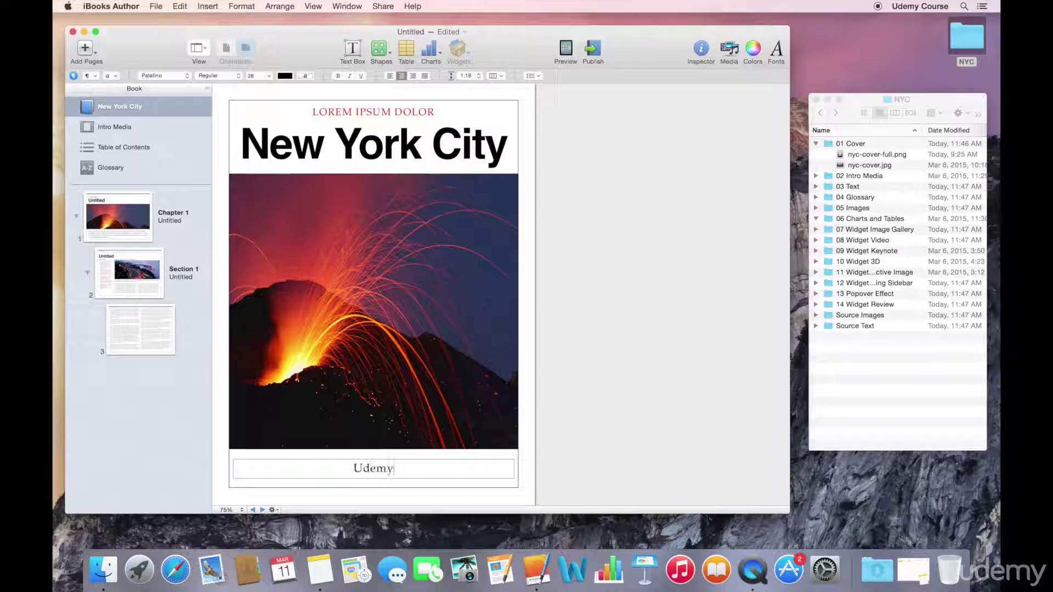
left_click(394, 114)
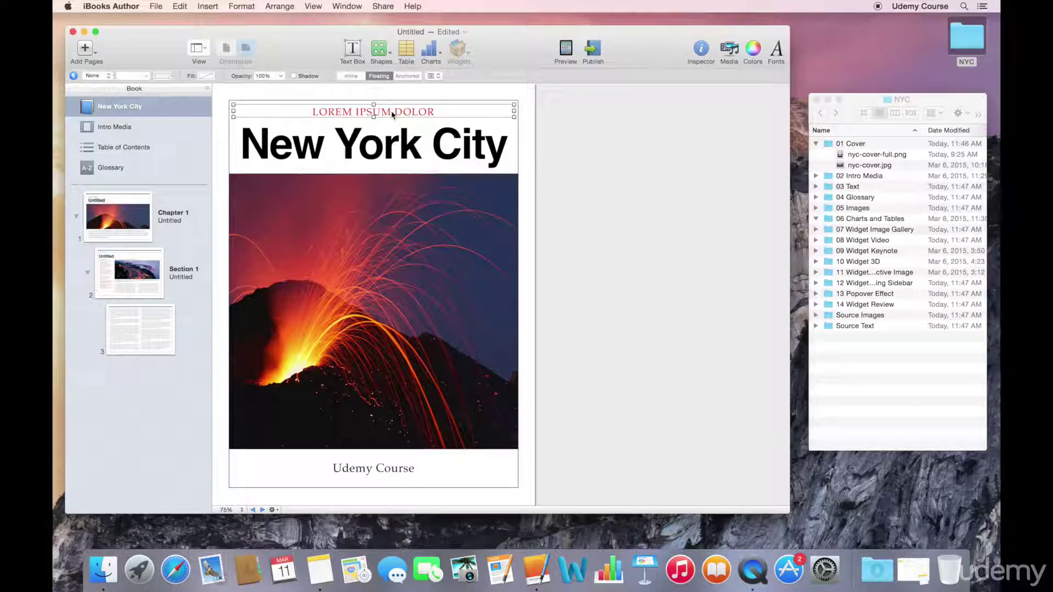
Delete the LOREM IPSUM DOLOR label, show the Styles Drawer to check the caption's style, then hide it.
key("Delete")
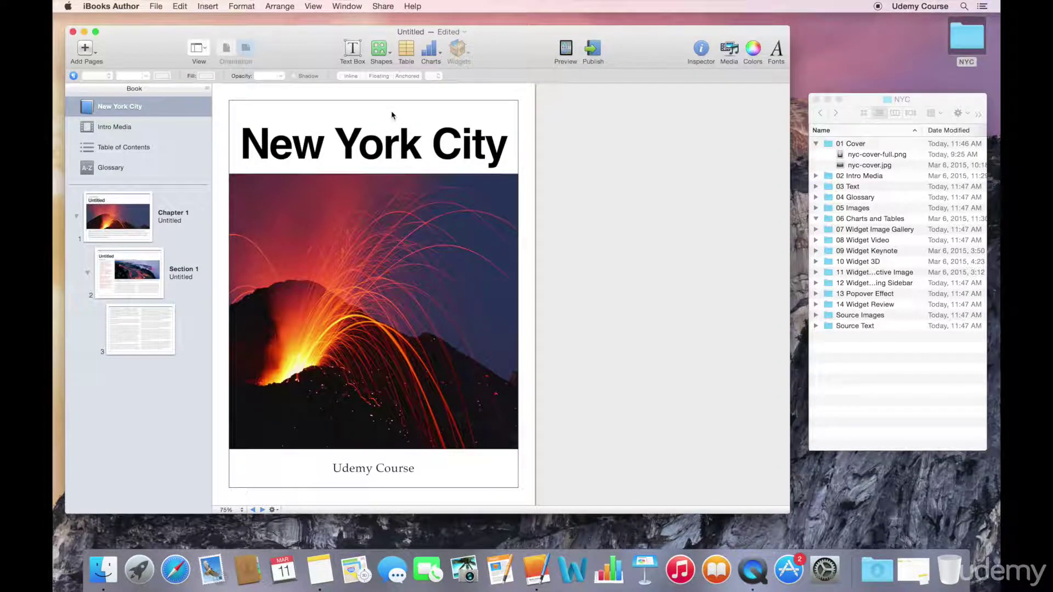
left_click(389, 151)
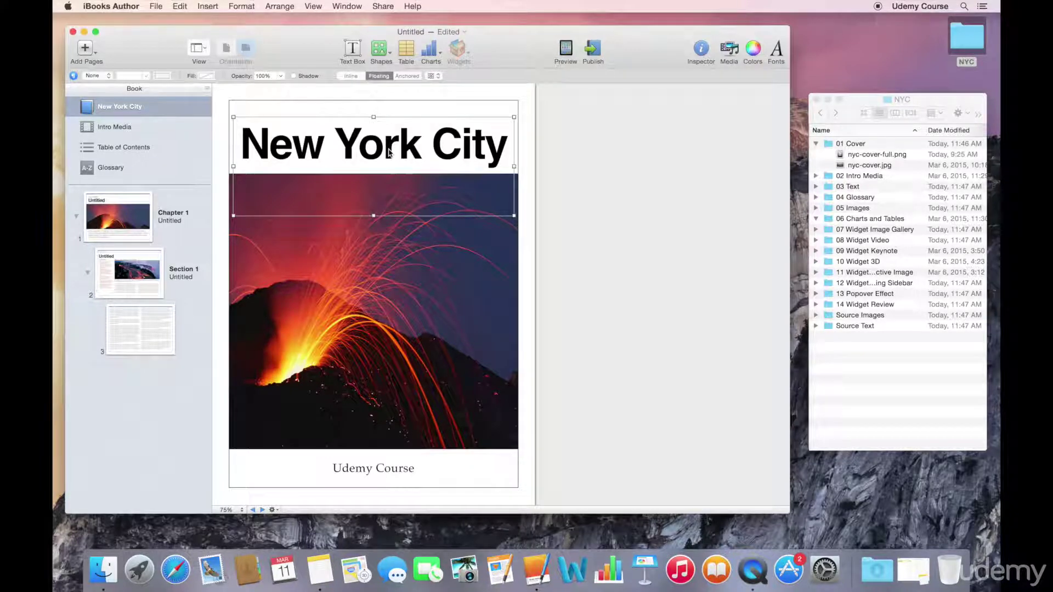
left_click(313, 6)
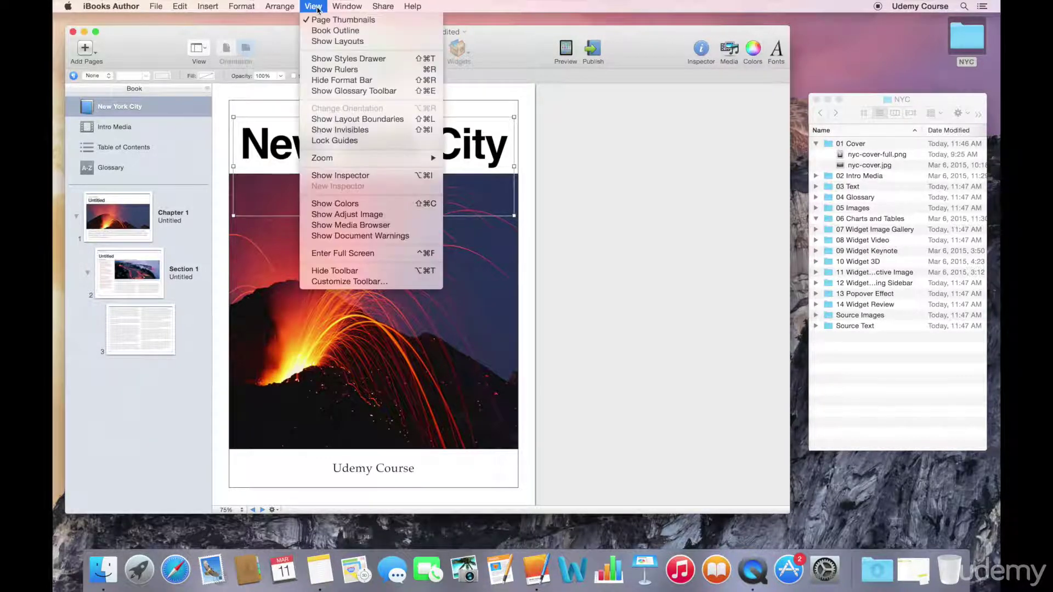
left_click(330, 59)
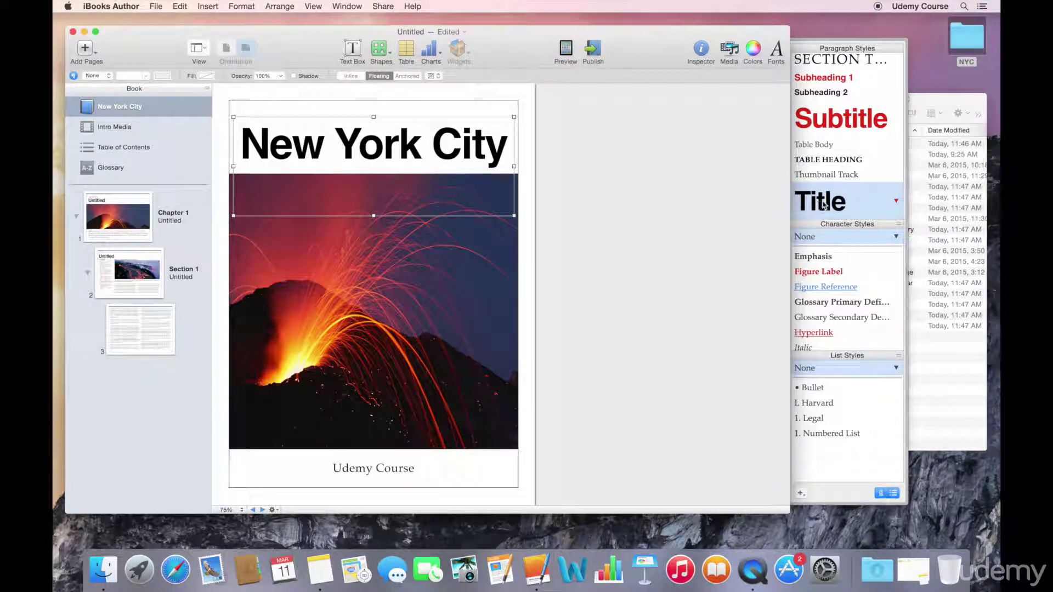
left_click(405, 471)
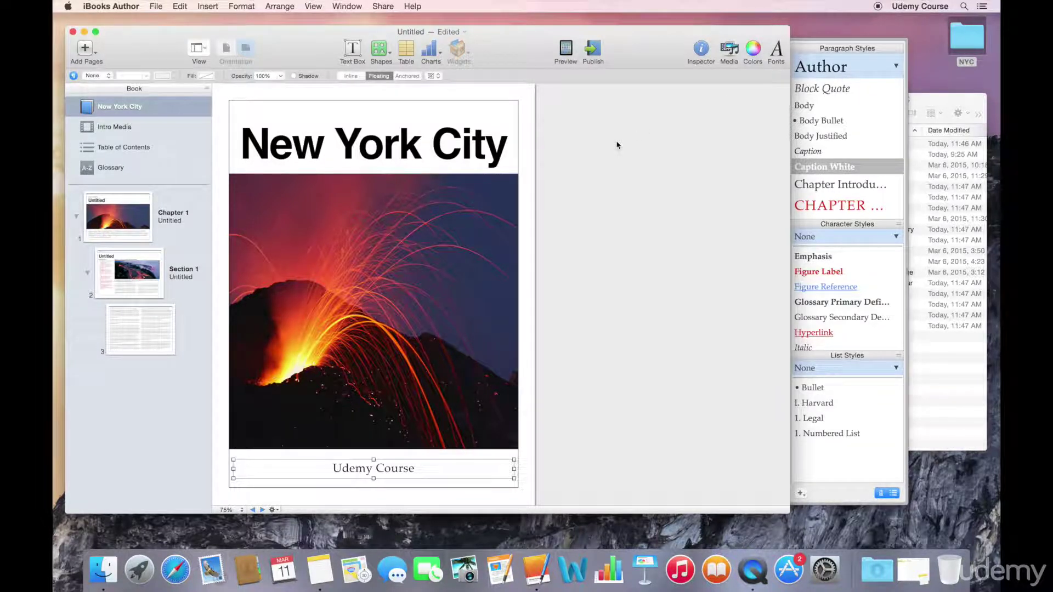
left_click(312, 6)
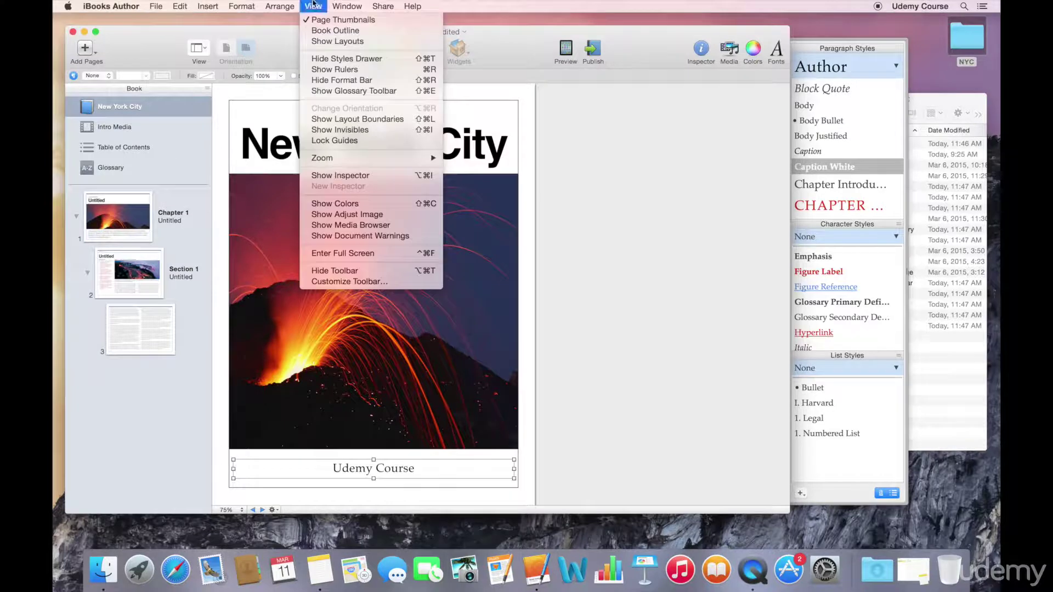
left_click(338, 57)
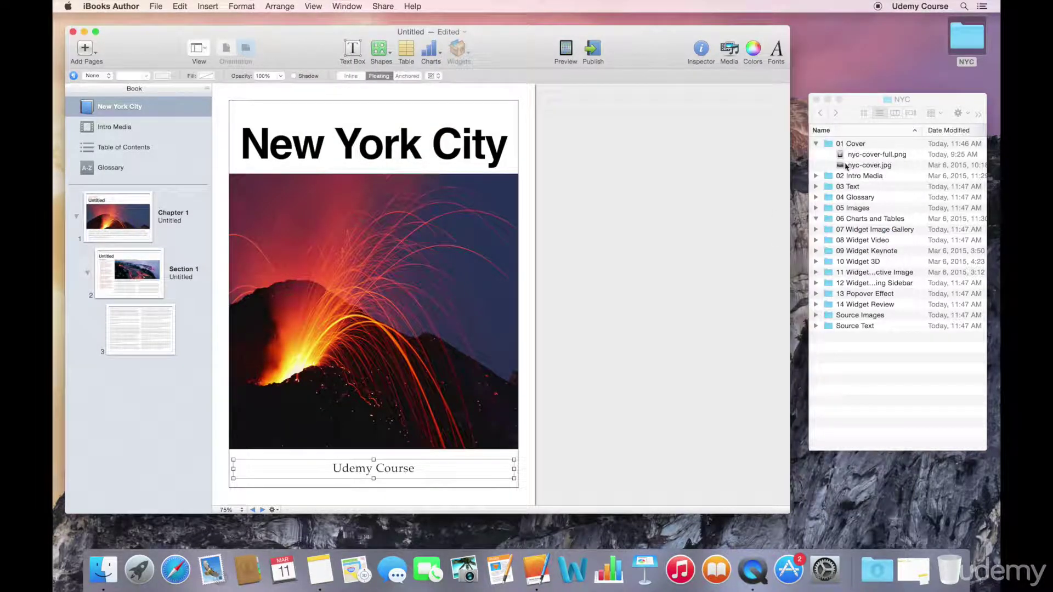
Drag nyc-cover.jpg from Finder onto the cover to replace the volcano photo.
left_click(843, 166)
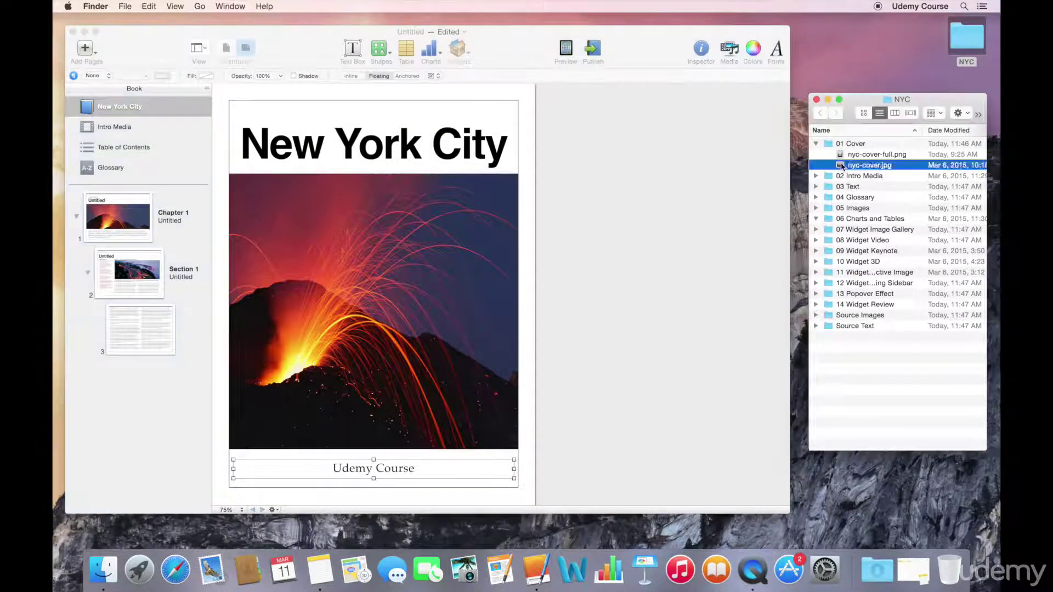
left_click_drag(840, 167, 444, 252)
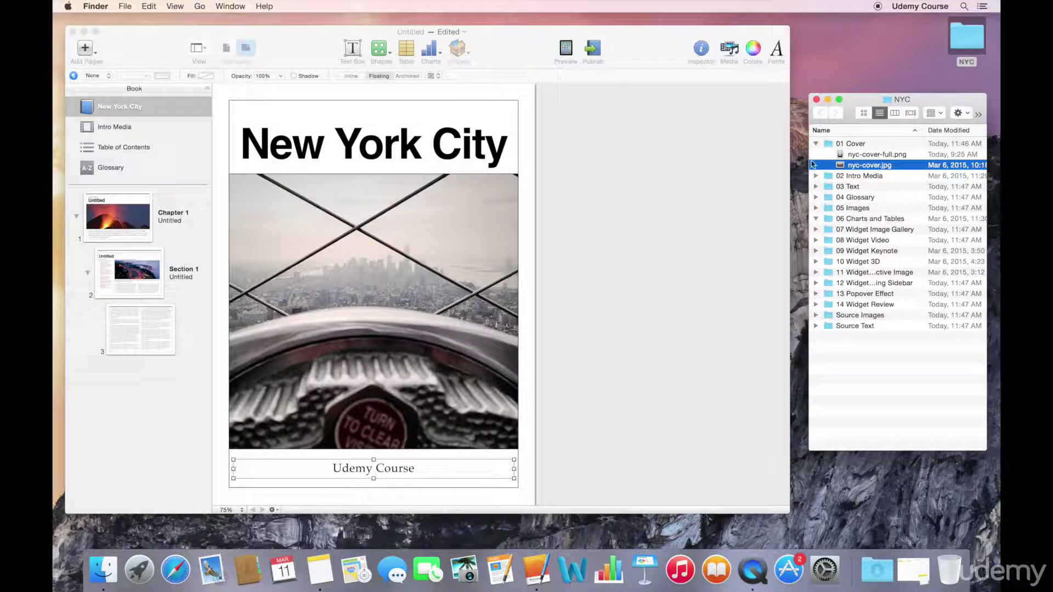
Add nyc-cover-full.png, delete the old photo, and stretch the new image to fill the page.
left_click(842, 155)
left_click_drag(843, 155, 449, 180)
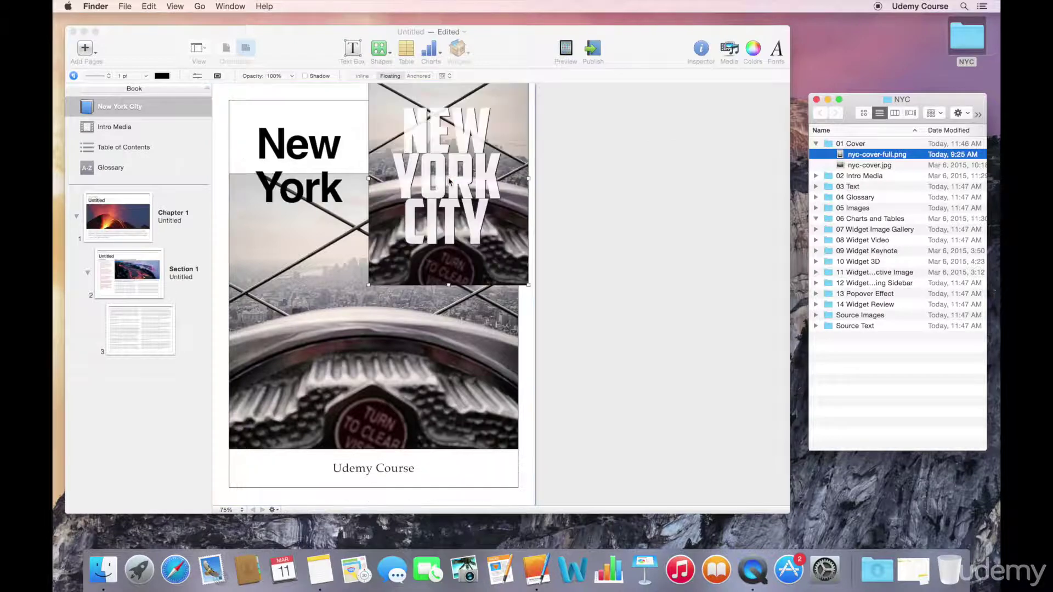
left_click(333, 278)
key("BackSpace")
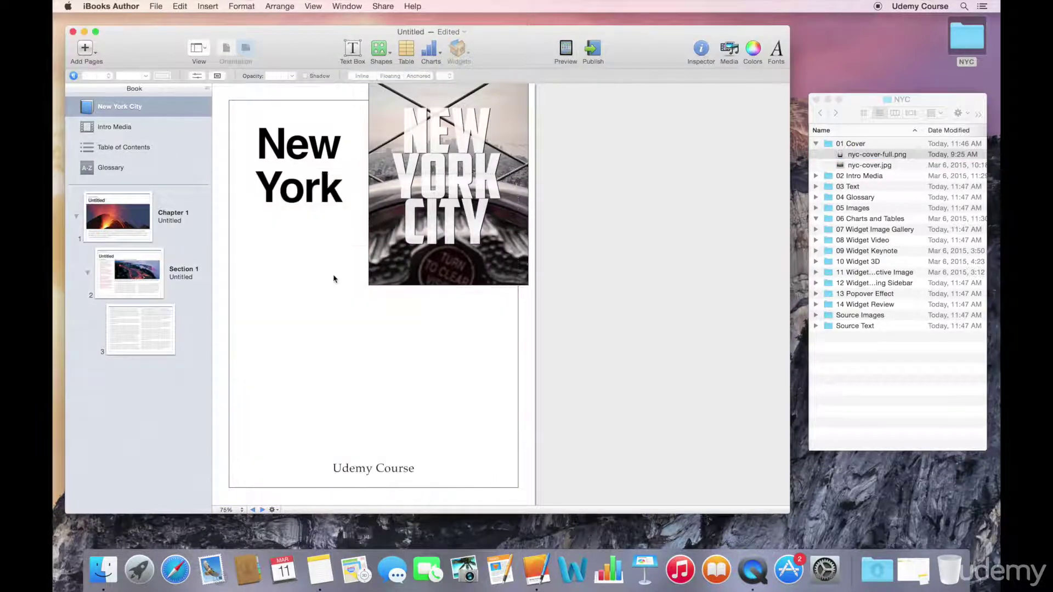
left_click_drag(397, 227, 240, 230)
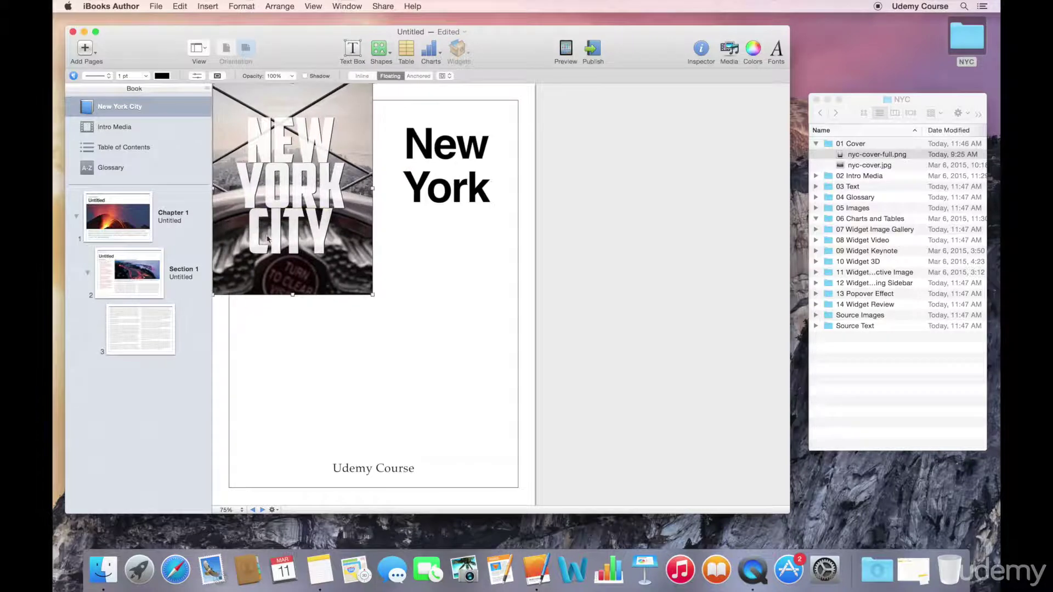
left_click_drag(372, 293, 534, 500)
left_click_drag(533, 296, 536, 296)
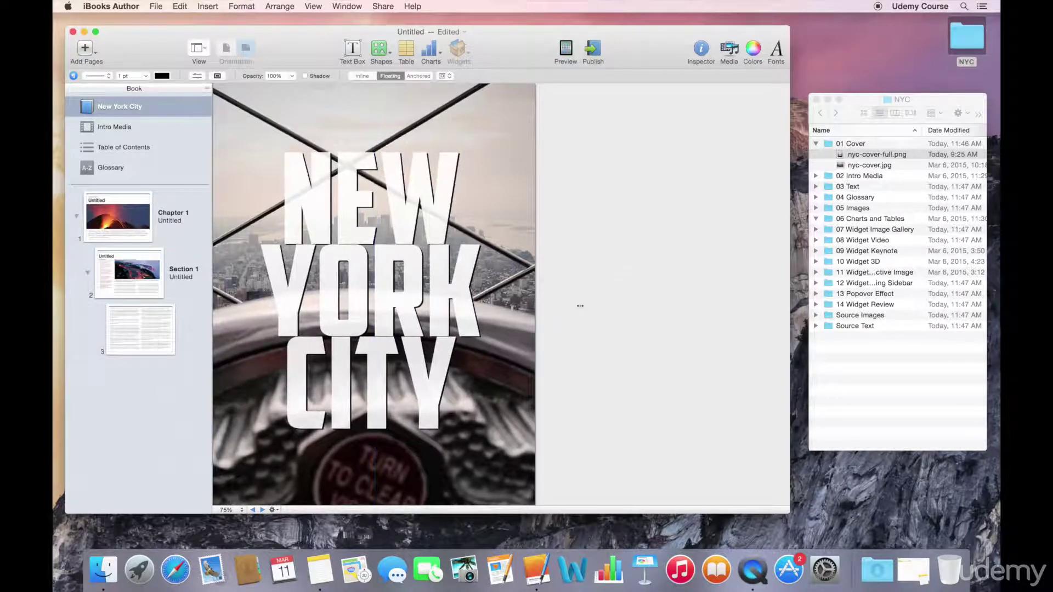